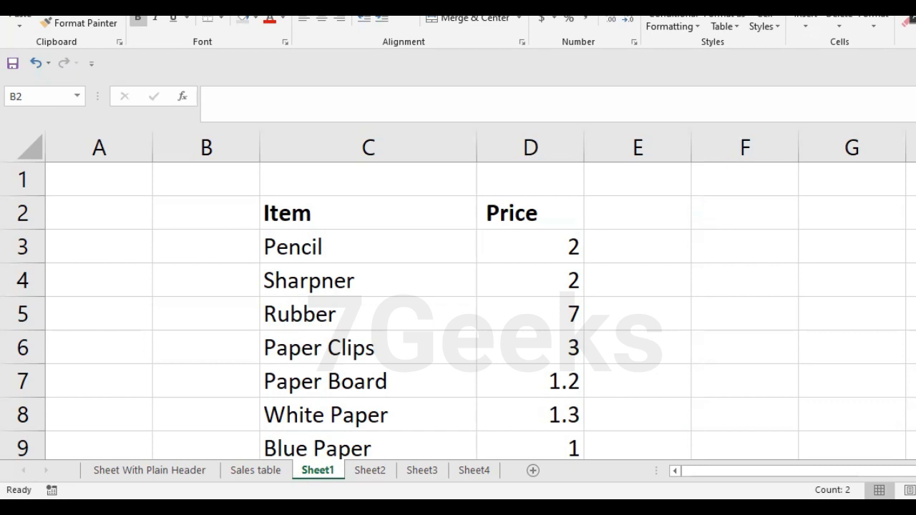
# Start a CONCAT formula in cell E3, beside the Pencil price
pyautogui.click(302, 246)
pyautogui.scroll(-2, 303, 241)
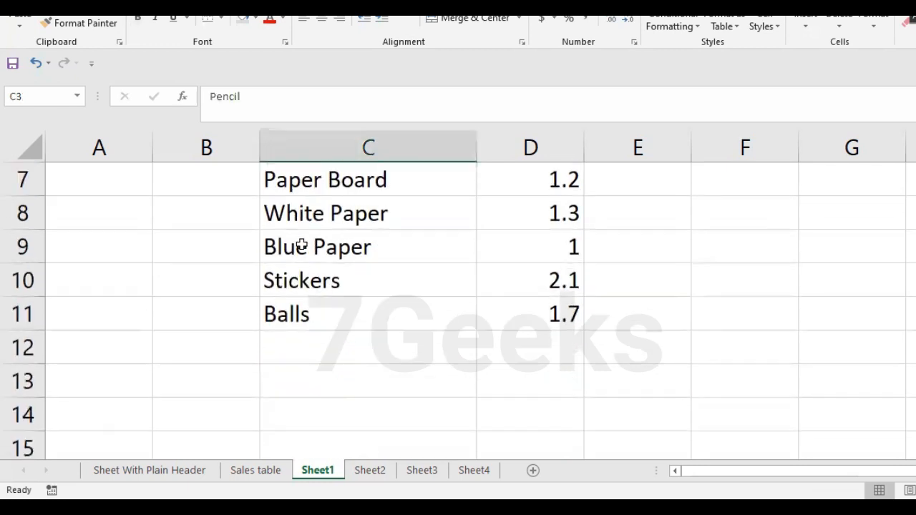
pyautogui.scroll(2, 319, 239)
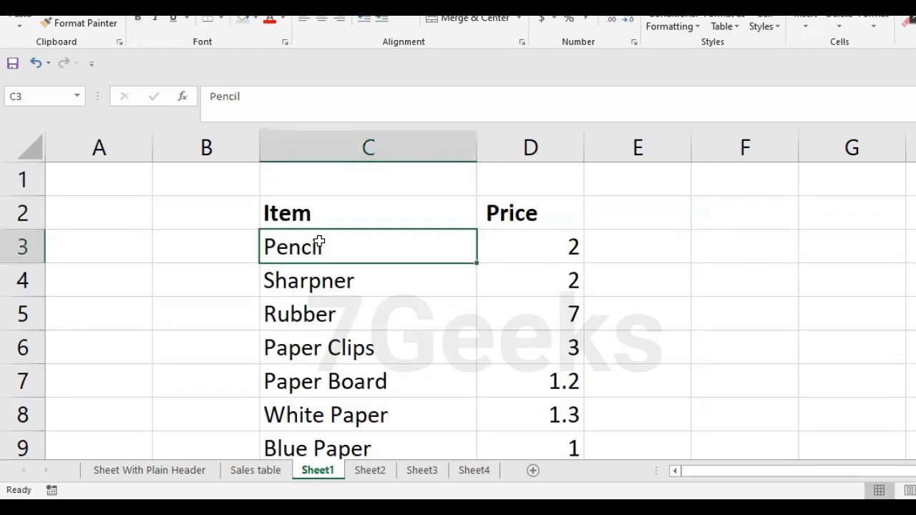
pyautogui.click(609, 256)
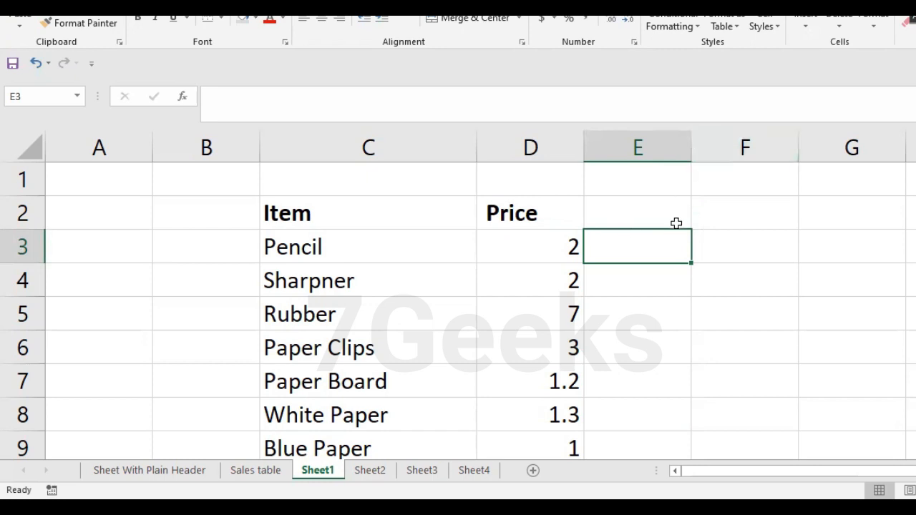
pyautogui.write('=')
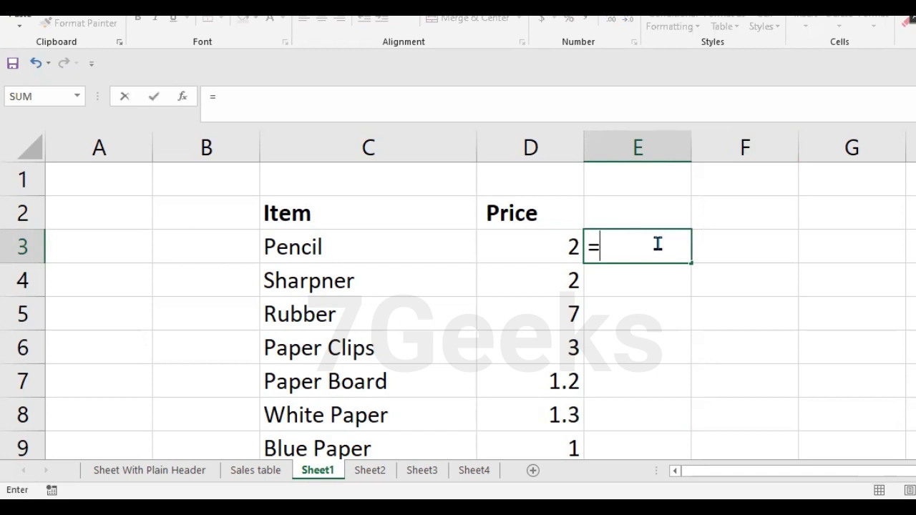
pyautogui.write('C')
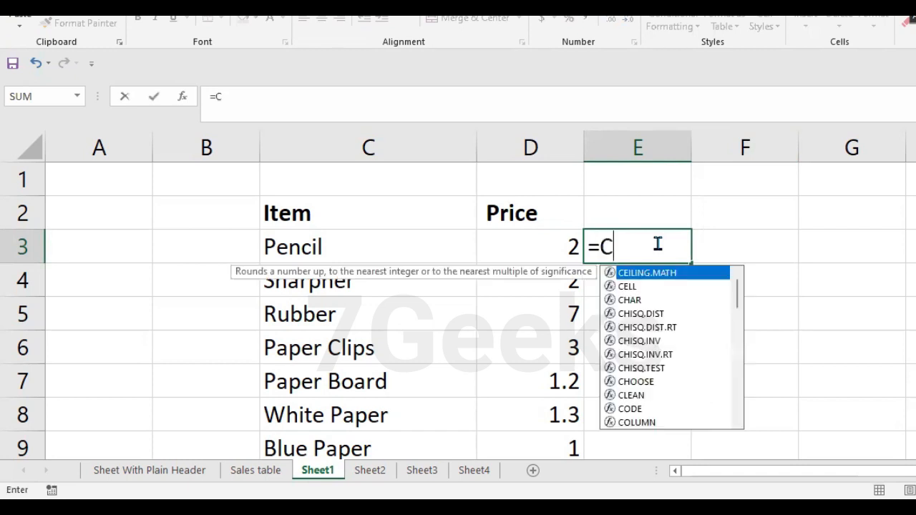
pyautogui.write('on')
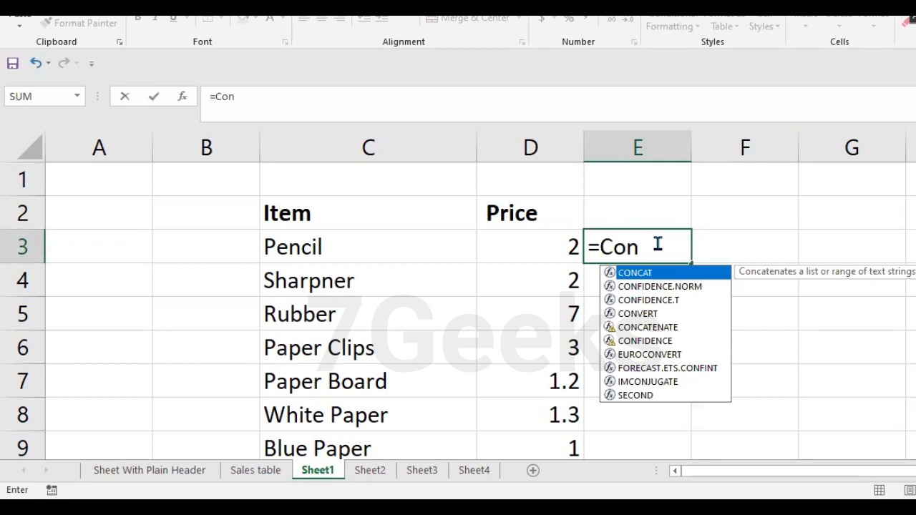
pyautogui.write('c')
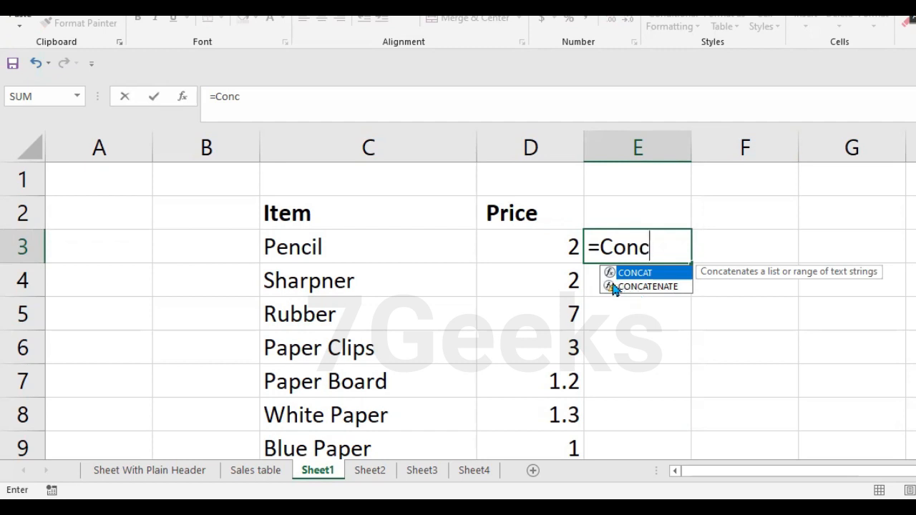
pyautogui.doubleClick(669, 274)
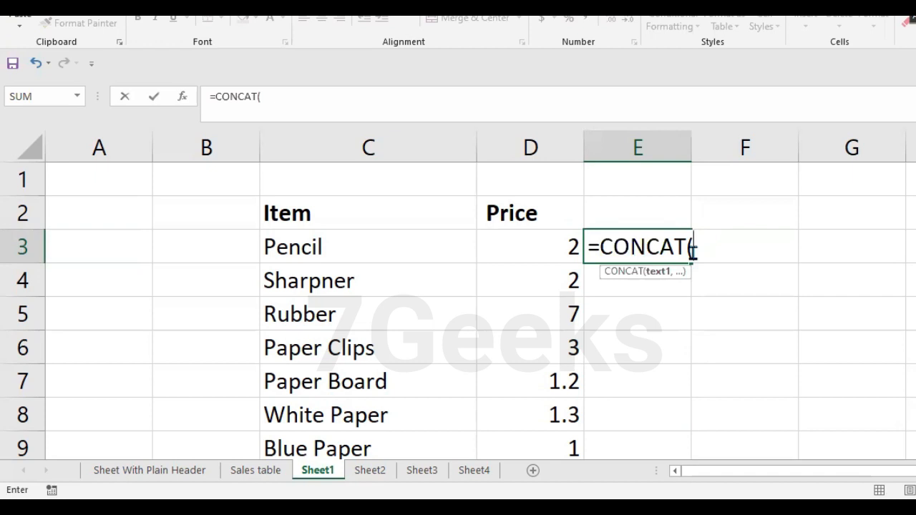
# Use the Pencil, Sharpner and Paper Board cells as arguments and complete the formula as =CONCAT(C3,C4,C7)
pyautogui.click(342, 246)
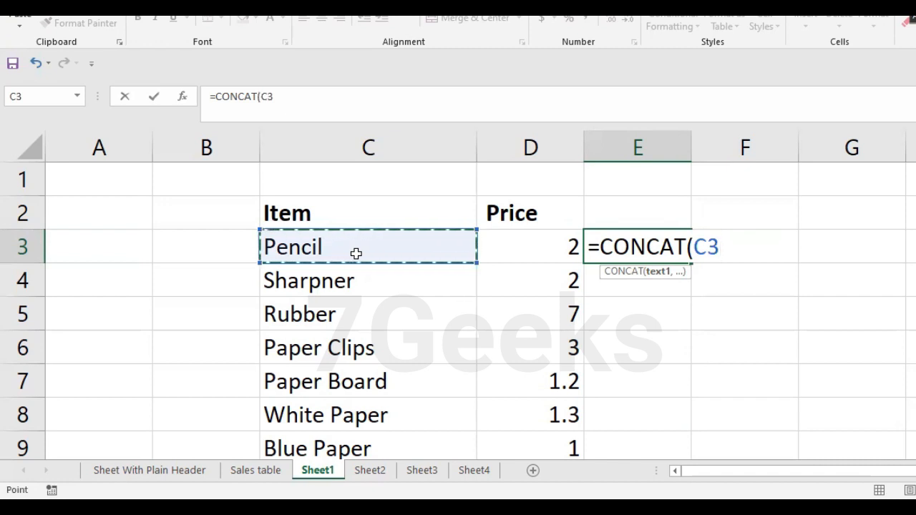
pyautogui.write(',')
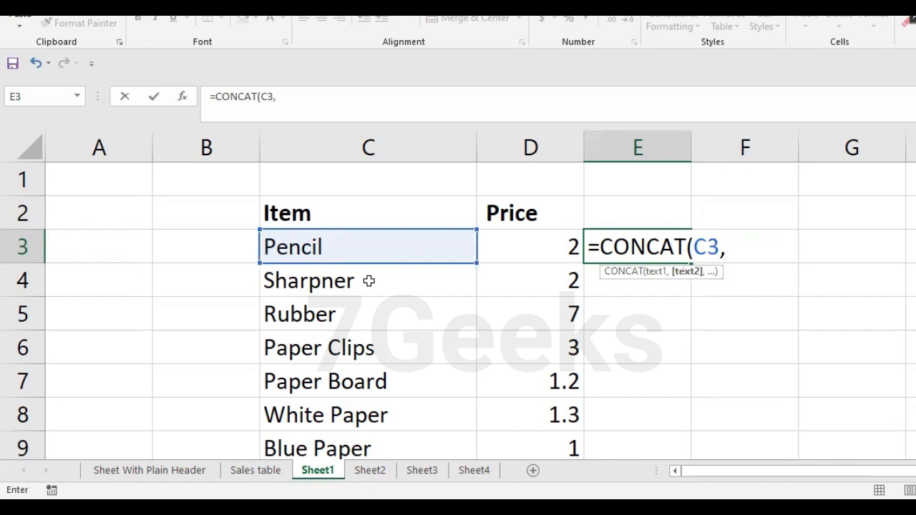
pyautogui.click(368, 281)
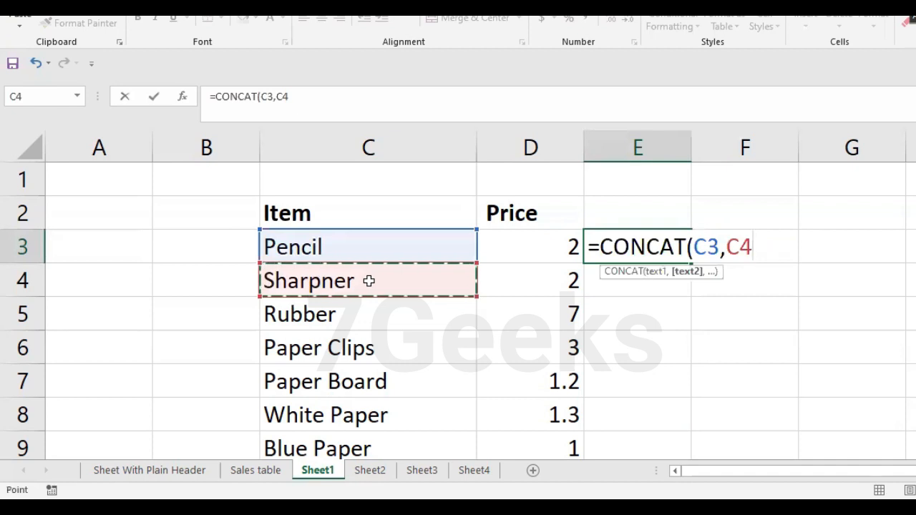
pyautogui.write(',')
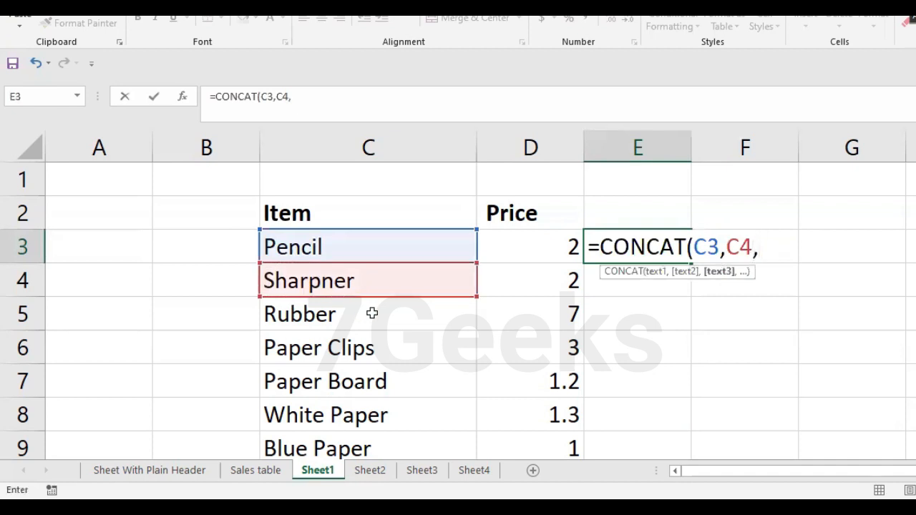
pyautogui.click(394, 384)
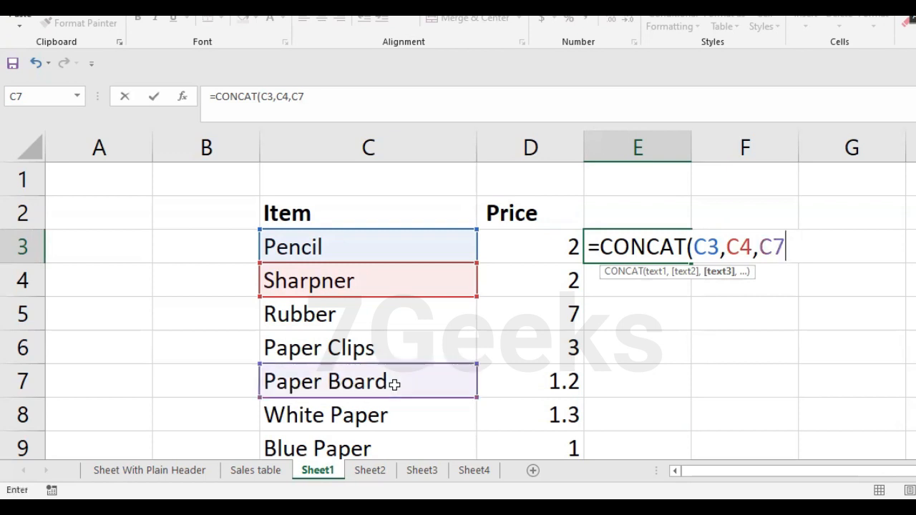
pyautogui.write(')')
pyautogui.press('Return')
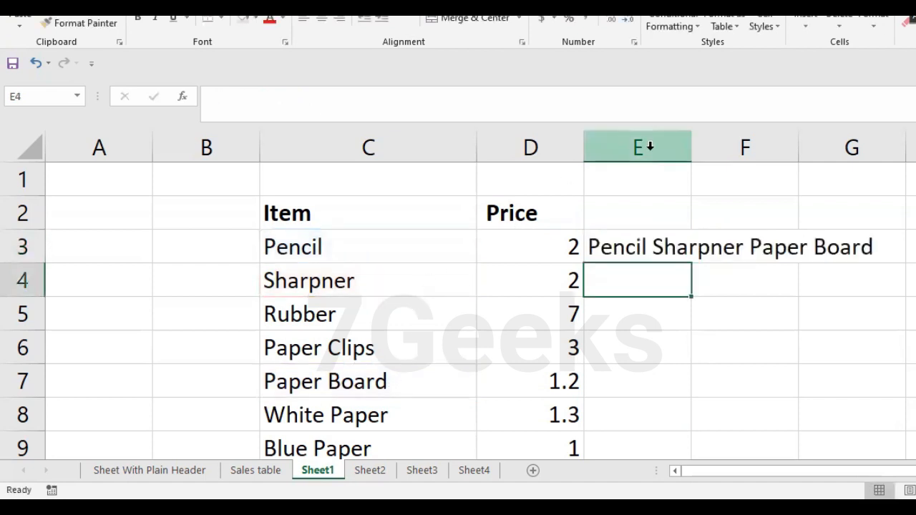
# Widen column E to about 24.57 to fit the joined text, and compare it with source cells C4 and C7
pyautogui.moveTo(695, 148); pyautogui.dragTo(883, 141)
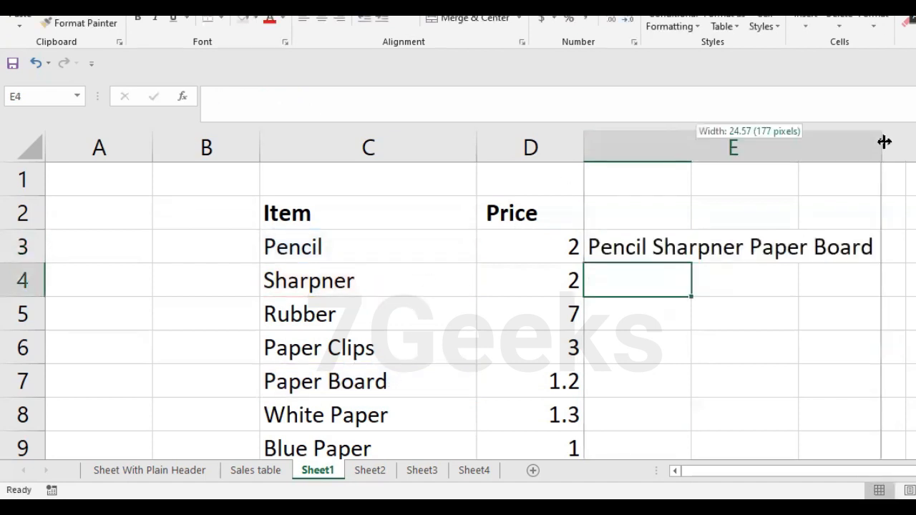
pyautogui.click(655, 245)
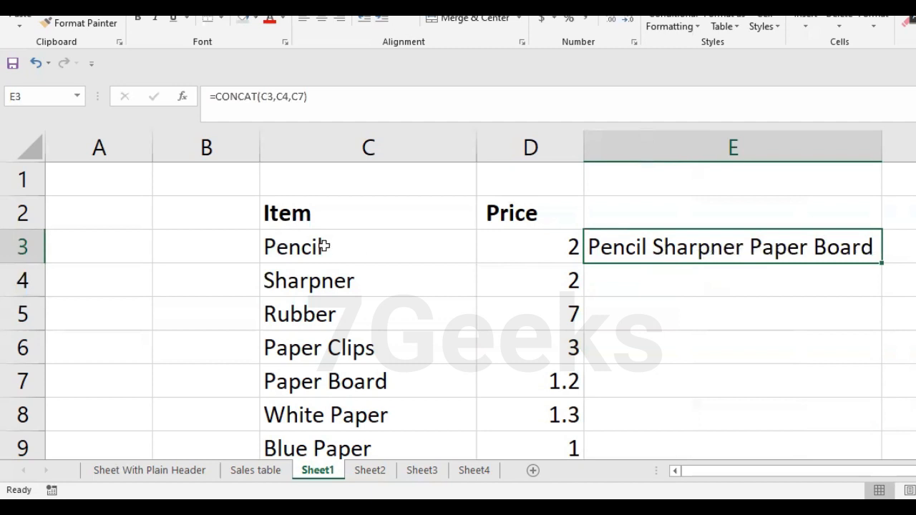
pyautogui.click(326, 281)
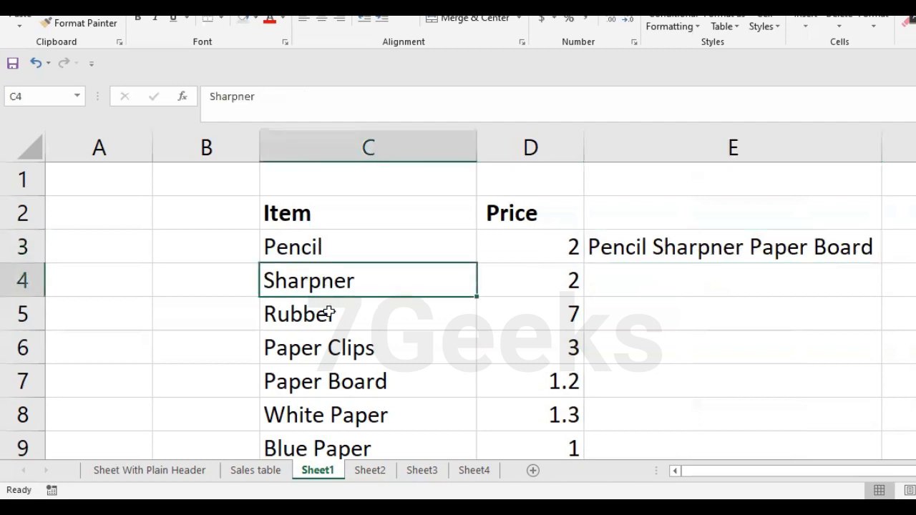
pyautogui.click(342, 382)
pyautogui.click(680, 246)
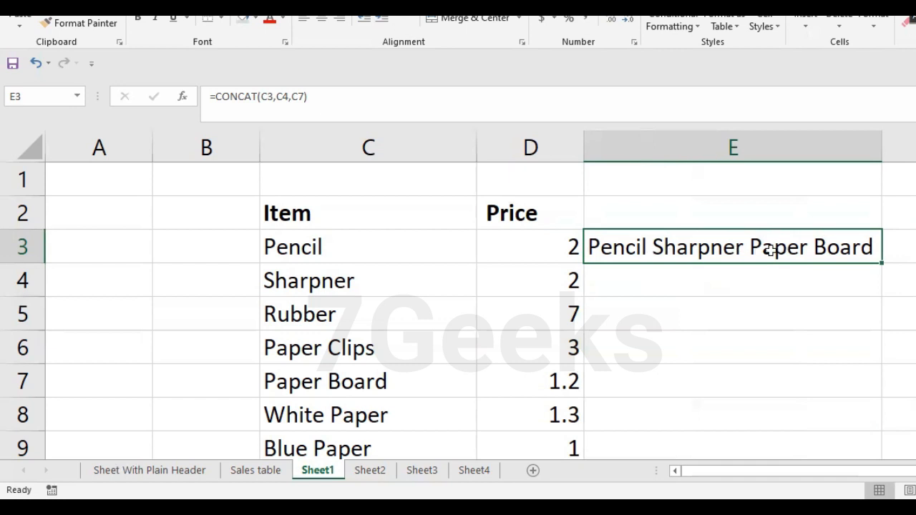
# Edit the E3 formula and insert the quoted comma separator "," directly before C4
pyautogui.doubleClick(716, 245)
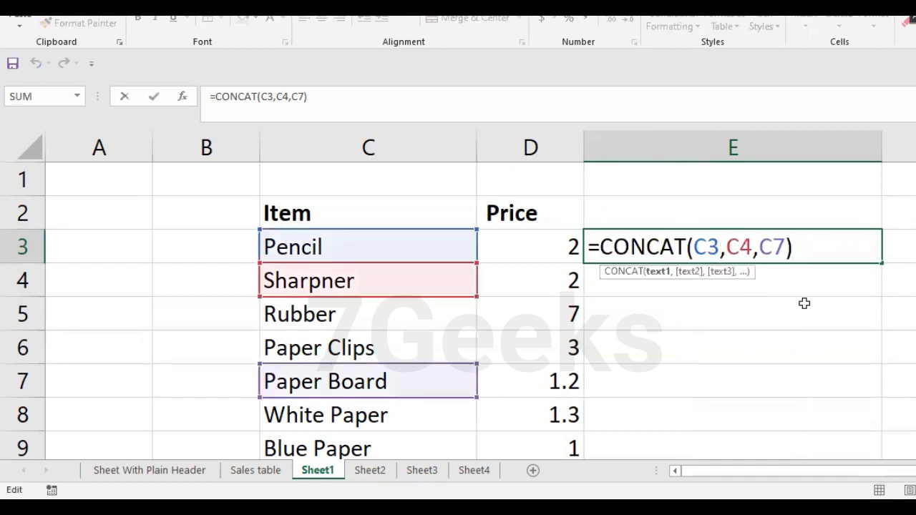
pyautogui.press('Right')
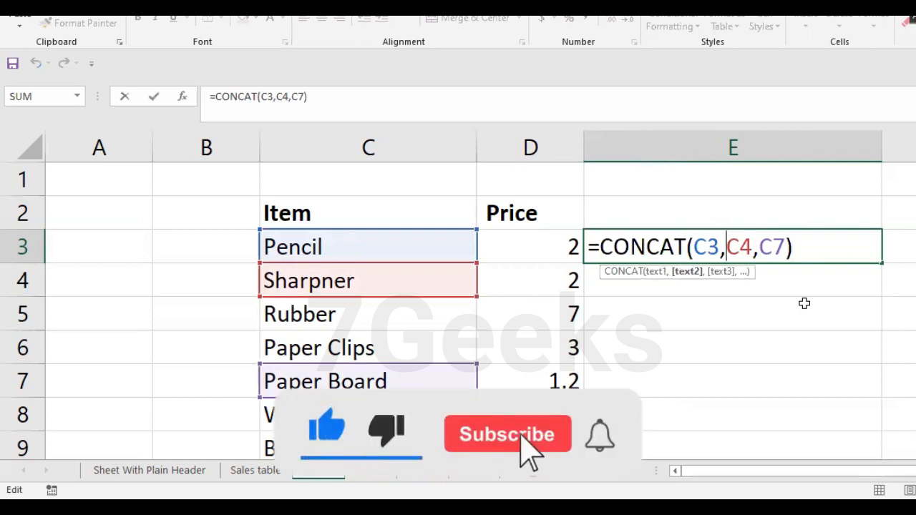
pyautogui.write('"')
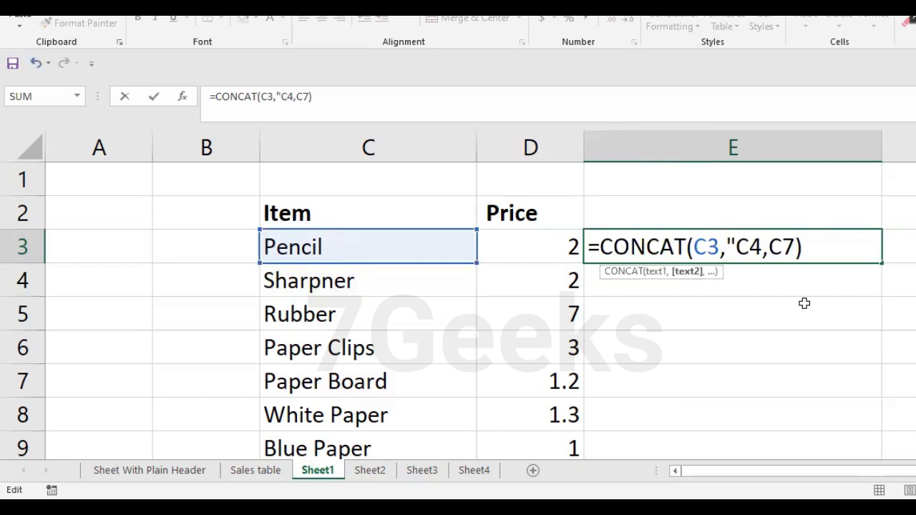
pyautogui.write(',')
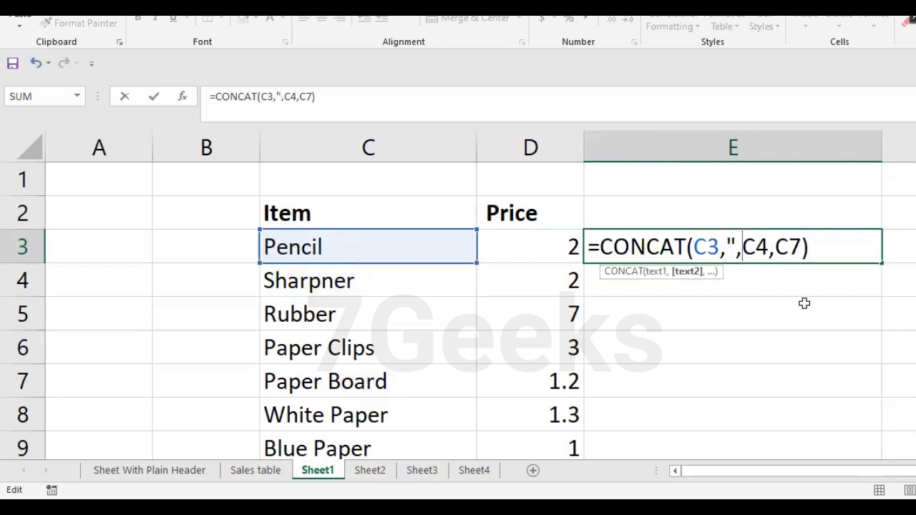
pyautogui.write('","')
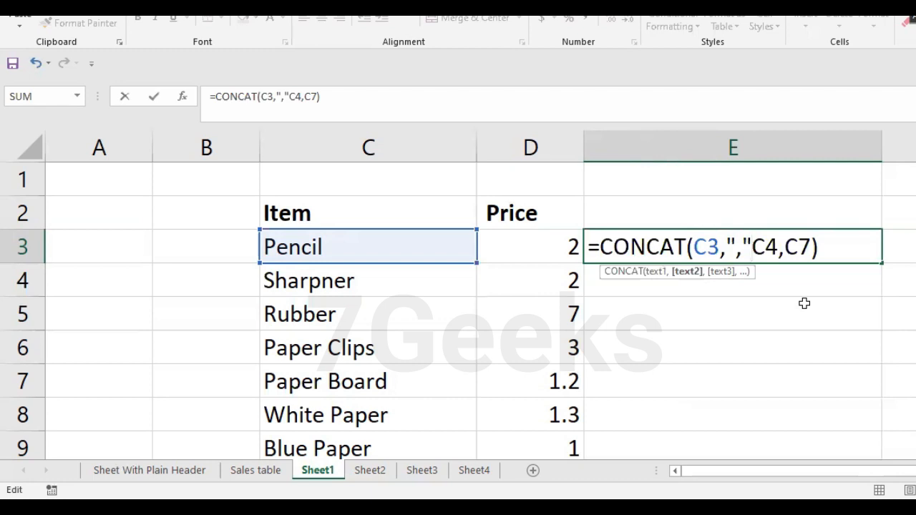
# Insert a second quoted comma "," directly before C7 in the E3 formula and try to commit it
pyautogui.press('Right')
pyautogui.press('Right')
pyautogui.press('Right')
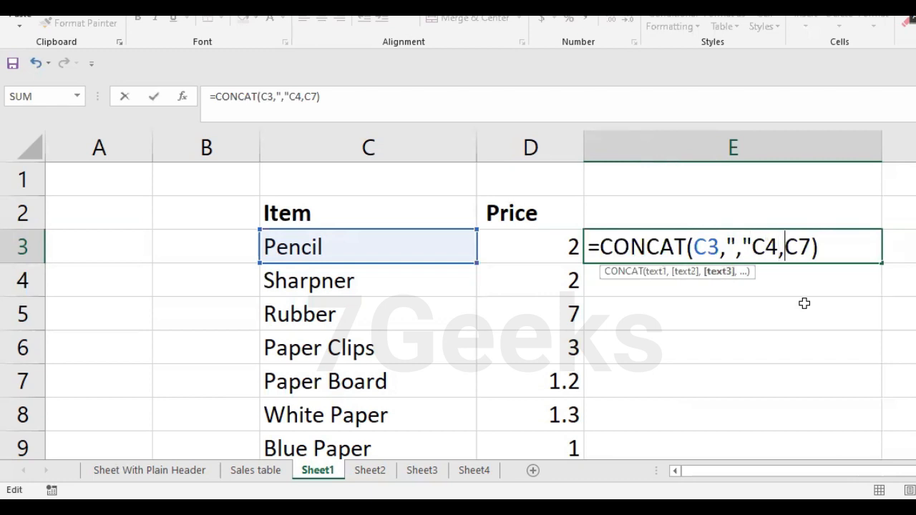
pyautogui.write(';')
pyautogui.press('BackSpace')
pyautogui.write('"')
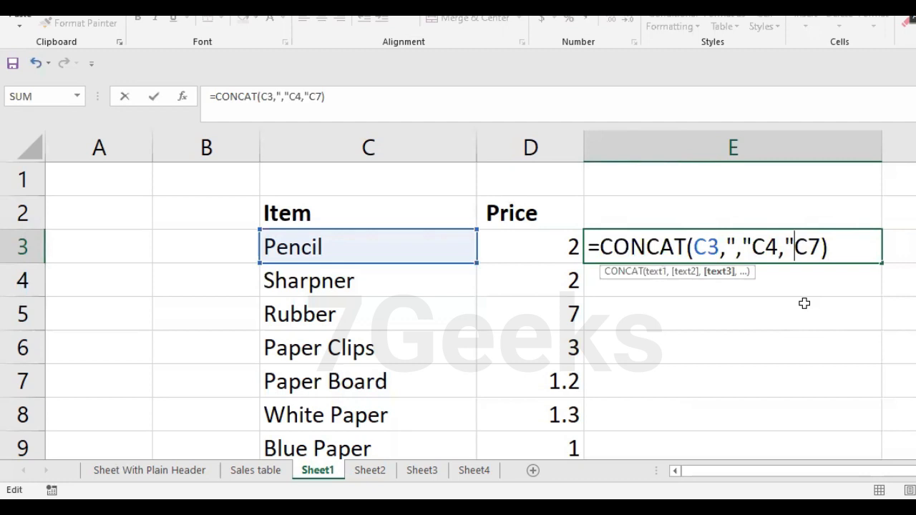
pyautogui.write(',"')
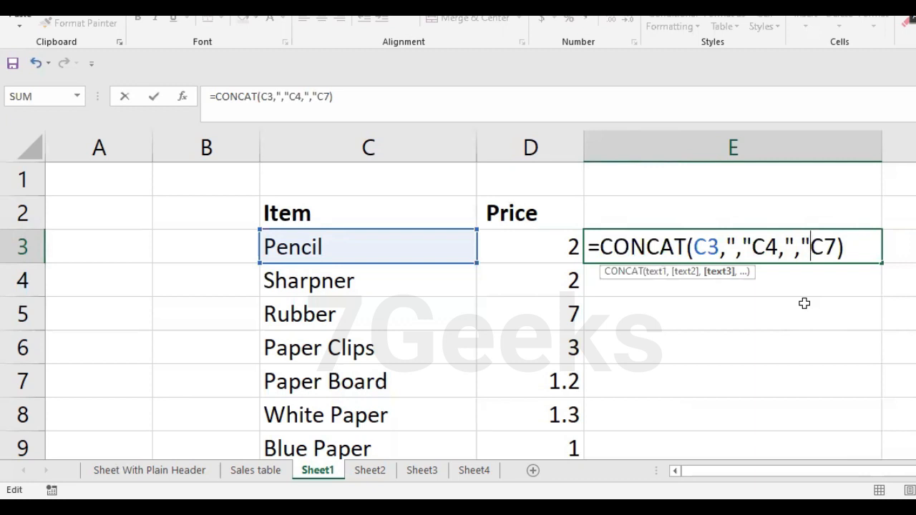
pyautogui.press('Return')
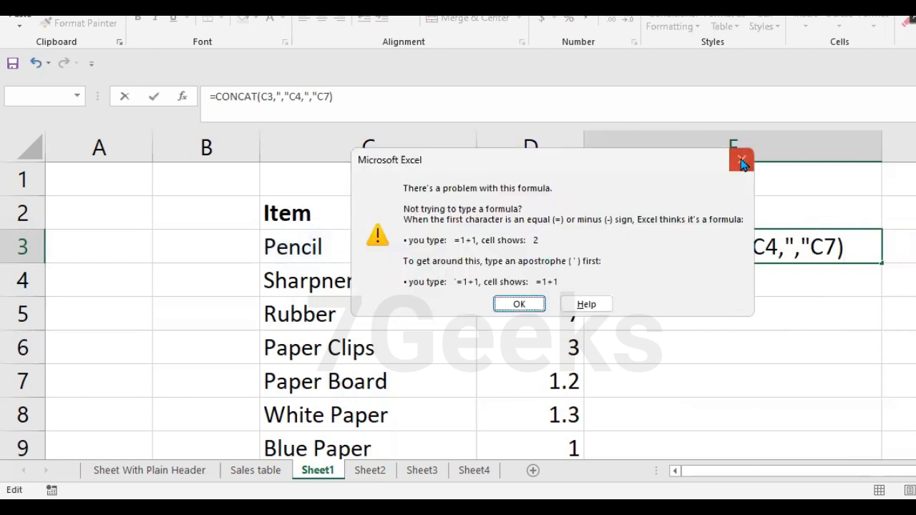
pyautogui.press('Return')
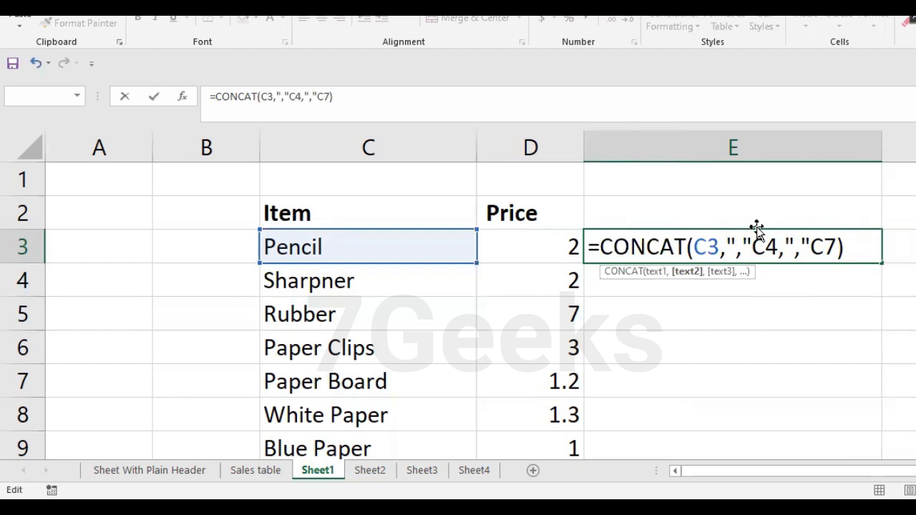
# Add an argument comma after each quoted separator in E3 and commit the formula as =CONCAT(C3,",",C4,",",C7)
pyautogui.write(',')
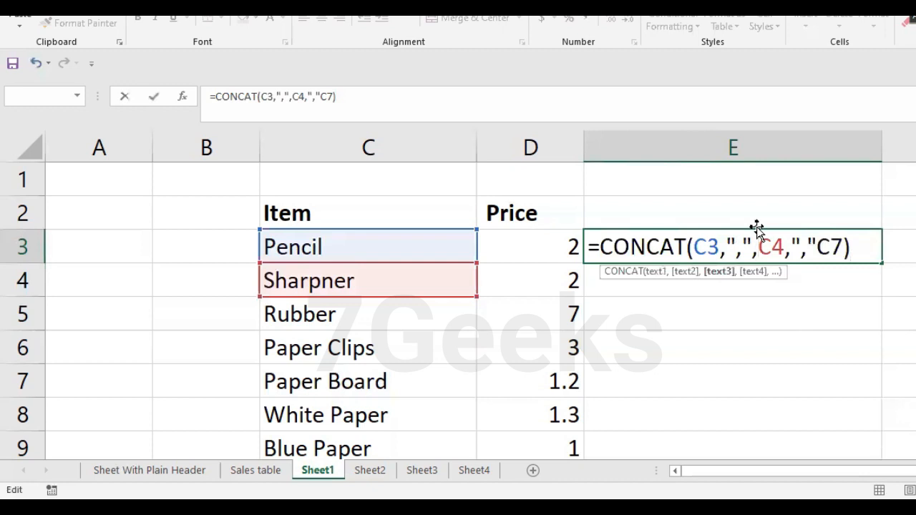
pyautogui.press('Left')
pyautogui.press('Left')
pyautogui.press('Left')
pyautogui.press('Left')
pyautogui.press('Left')
pyautogui.press('Left')
pyautogui.press('Right')
pyautogui.press('Right')
pyautogui.press('Right')
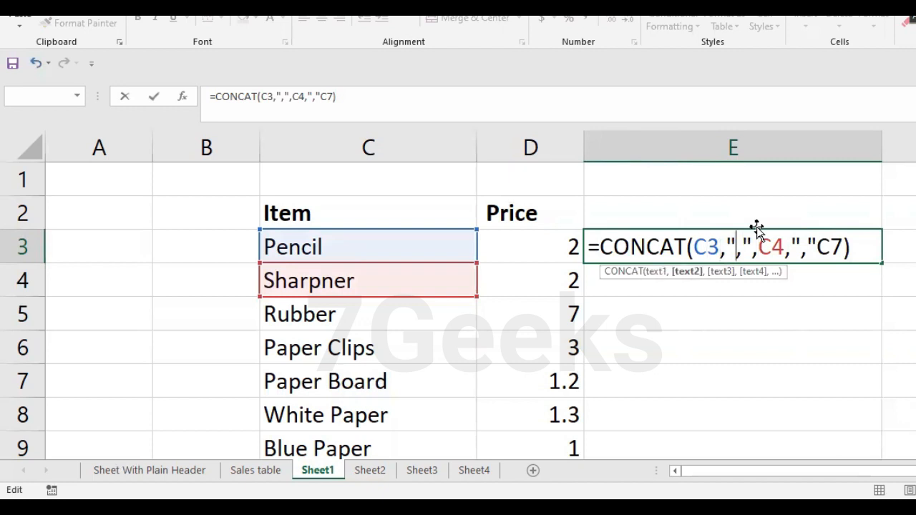
pyautogui.press('Right')
pyautogui.press('Right')
pyautogui.press('Right')
pyautogui.press('Right')
pyautogui.press('Right')
pyautogui.press('Right')
pyautogui.press('Right')
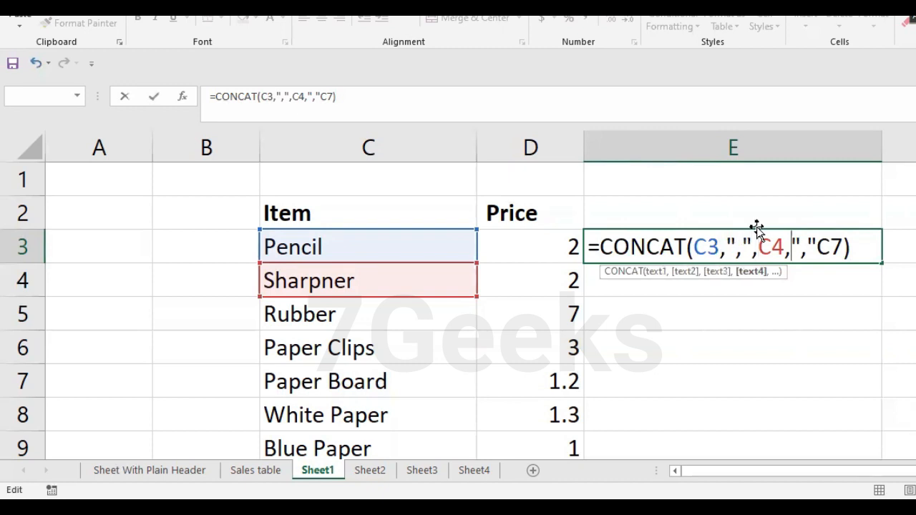
pyautogui.press('Right')
pyautogui.write(',')
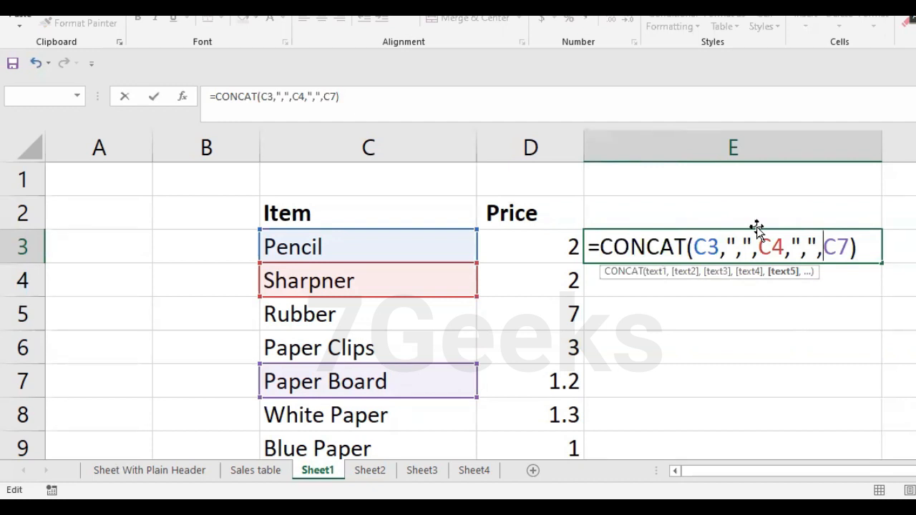
pyautogui.press('Right')
pyautogui.press('Right')
pyautogui.press('Return')
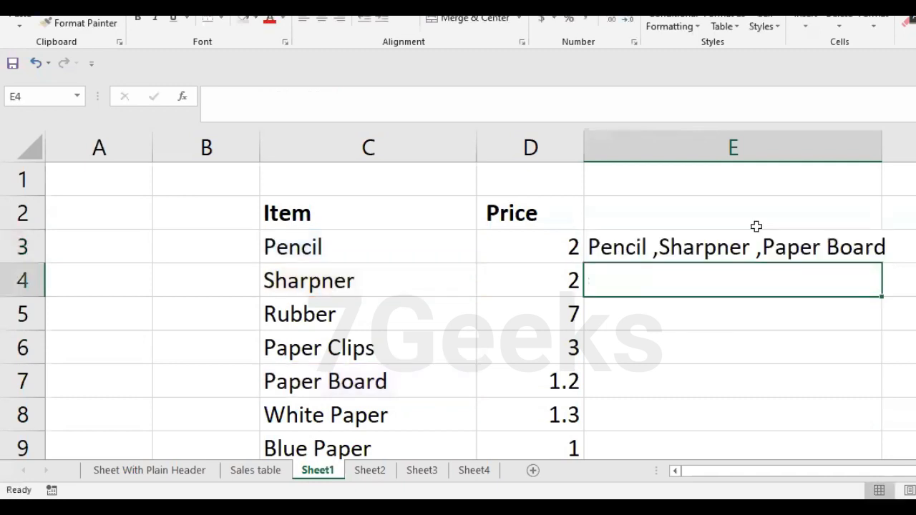
# Widen column E further to fit the comma-separated text, review the source items against E3, and select cell E4
pyautogui.click(765, 239)
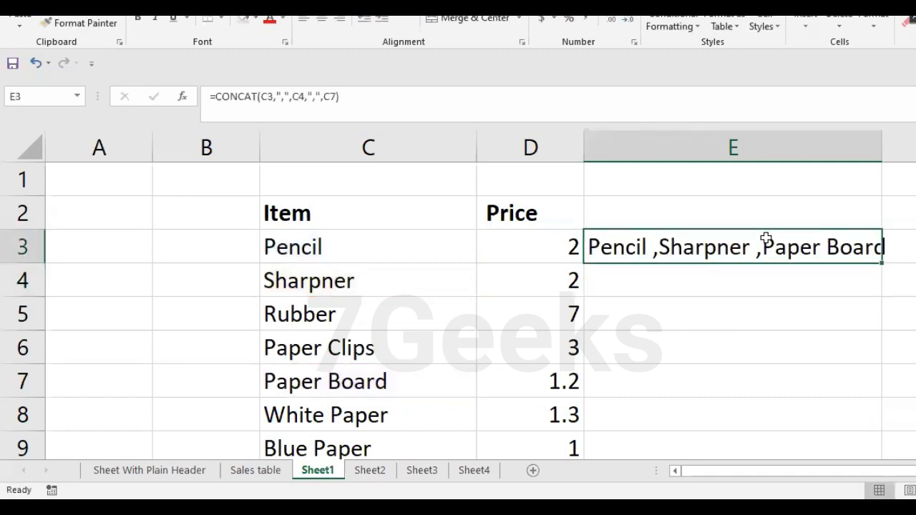
pyautogui.moveTo(883, 151); pyautogui.dragTo(915, 153)
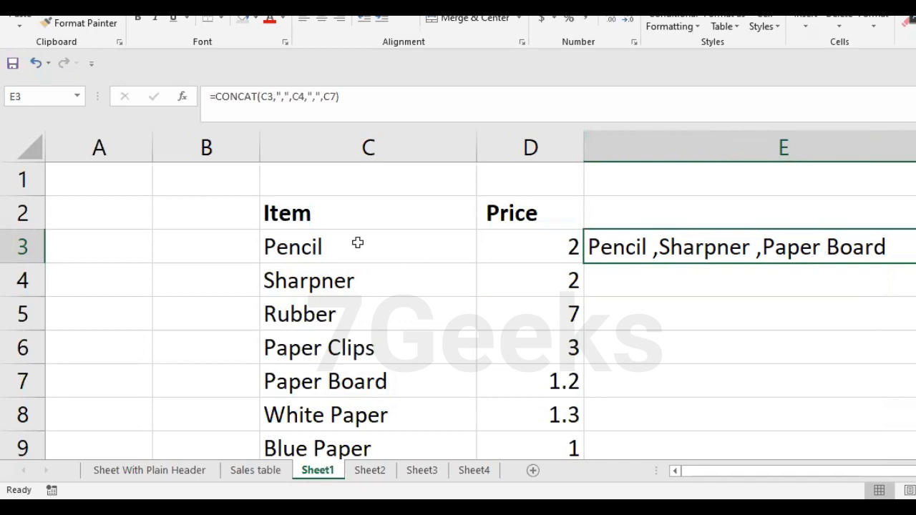
pyautogui.moveTo(358, 245); pyautogui.dragTo(379, 413)
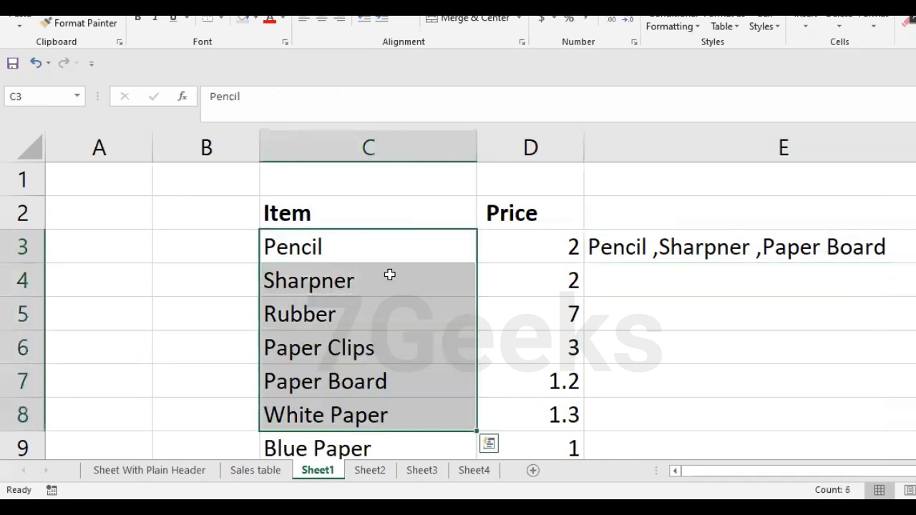
pyautogui.click(618, 248)
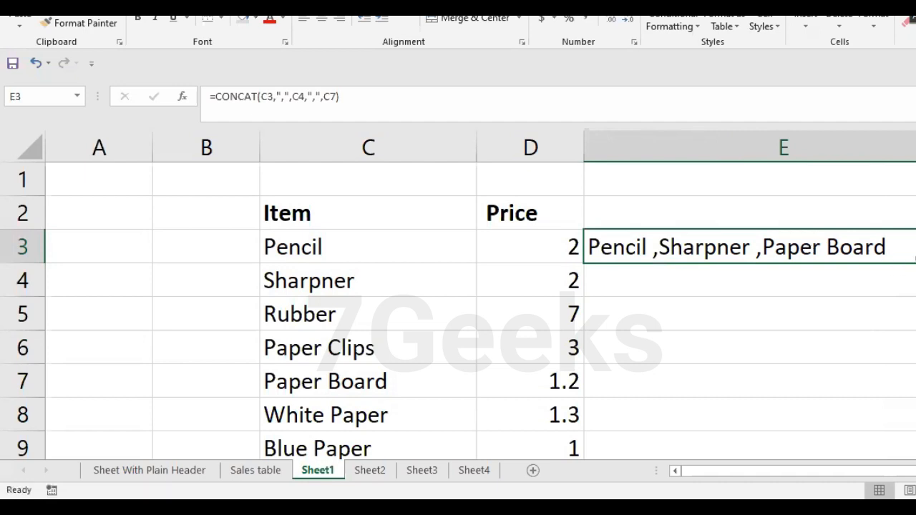
pyautogui.click(838, 286)
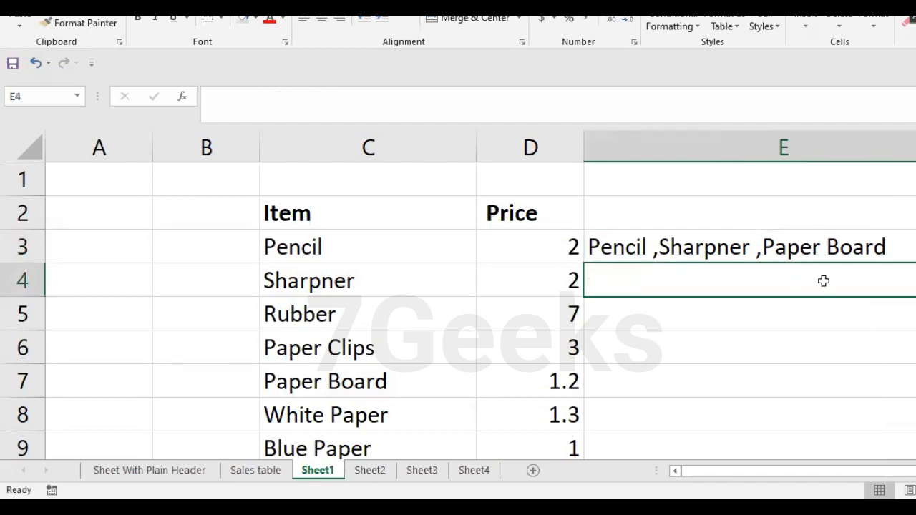